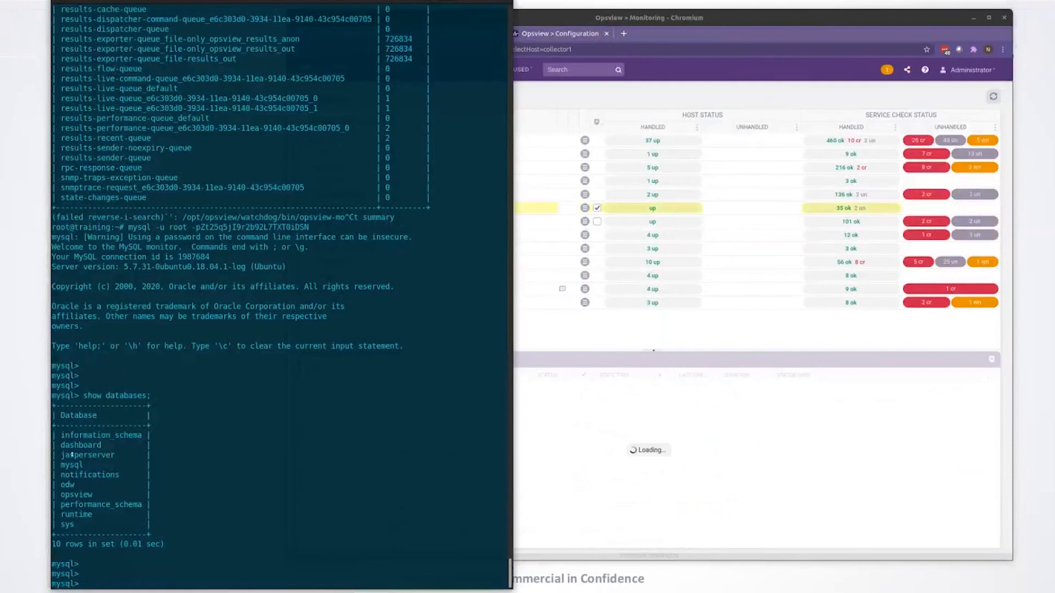
# Step: Exit the MySQL monitor and return to the root shell
pyautogui.write('exit')
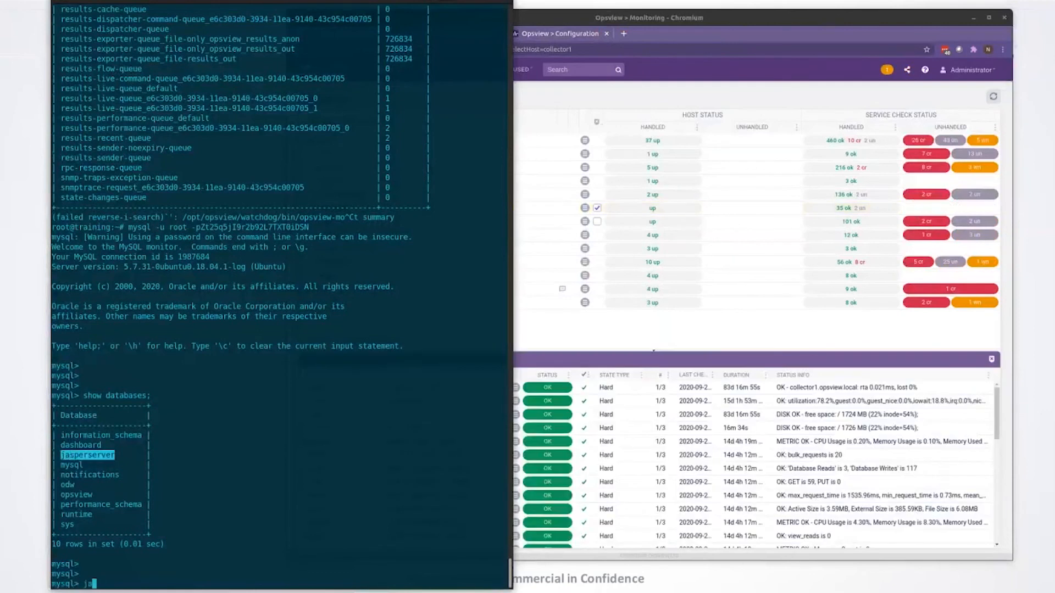
pyautogui.press('Return')
pyautogui.press('Return')
pyautogui.press('Return')
# Step: Begin a vi command at the root shell with the path /opt/opsview
pyautogui.write('vi /opop')
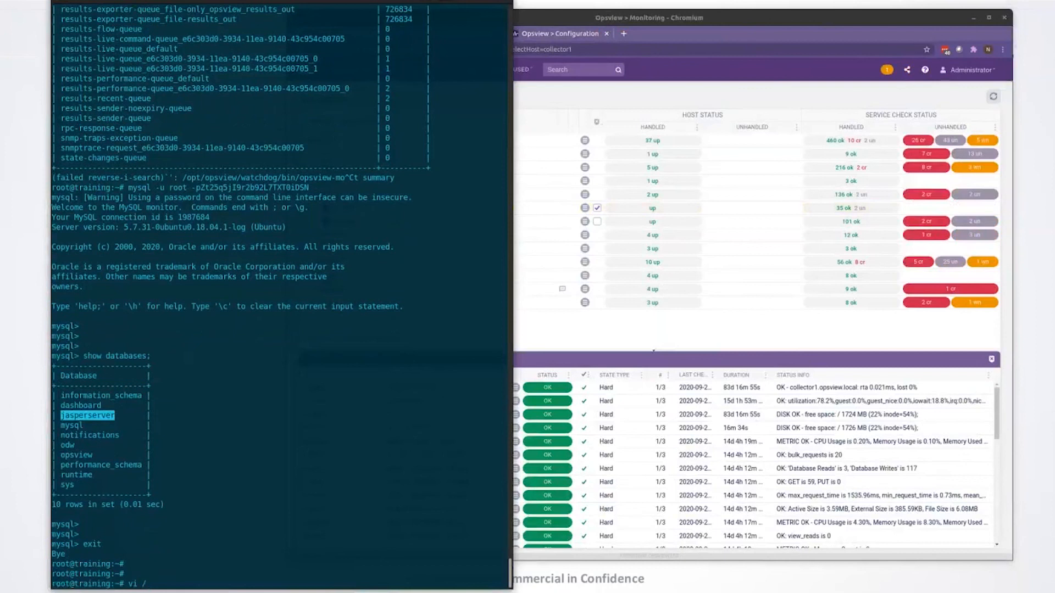
pyautogui.press('BackSpace')
pyautogui.press('BackSpace')
pyautogui.write('t/opsview')
pyautogui.write('/re')
pyautogui.write('sul')
pyautogui.press('BackSpace')
pyautogui.press('BackSpace')
pyautogui.press('BackSpace')
pyautogui.write('p')
pyautogui.press('Tab')
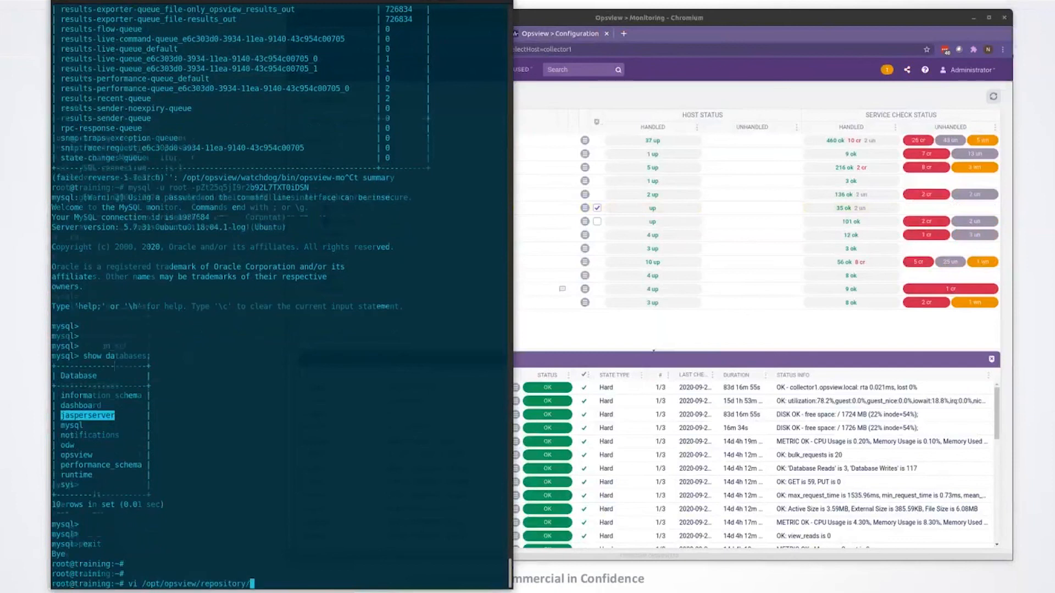
pyautogui.press('Tab')
pyautogui.press('Tab')
pyautogui.press('BackSpace')
pyautogui.press('BackSpace')
pyautogui.press('BackSpace')
pyautogui.press('BackSpace')
pyautogui.press('BackSpace')
pyautogui.press('BackSpace')
pyautogui.press('BackSpace')
pyautogui.press('BackSpace')
pyautogui.press('BackSpace')
pyautogui.press('BackSpace')
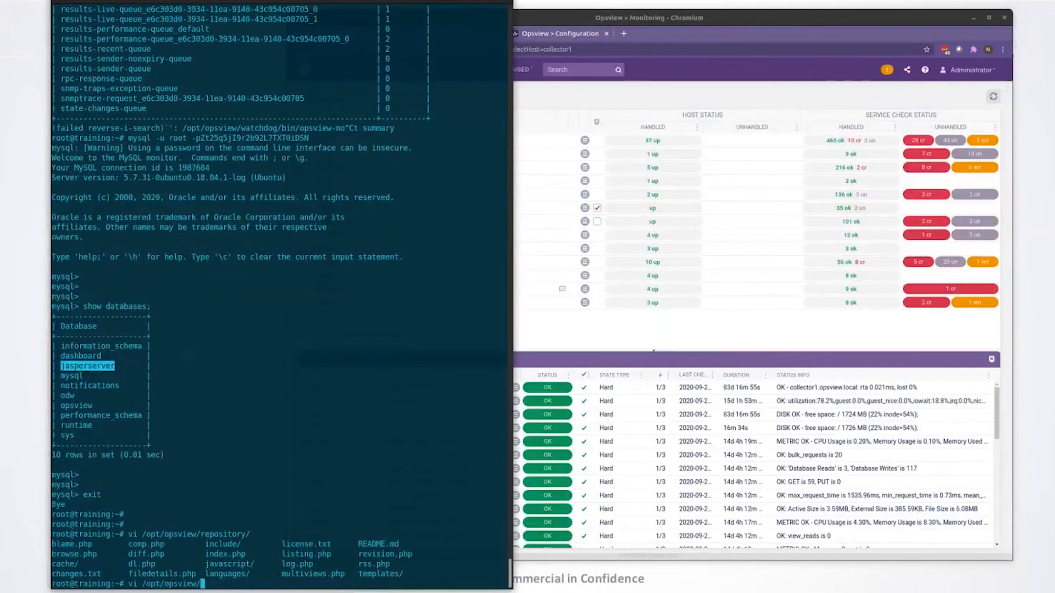
# Step: List the contents of /opt/opsview/ and extend the vi path to its jasper directory, listing that directory's contents
pyautogui.press('Tab')
pyautogui.press('Tab')
pyautogui.press('y')
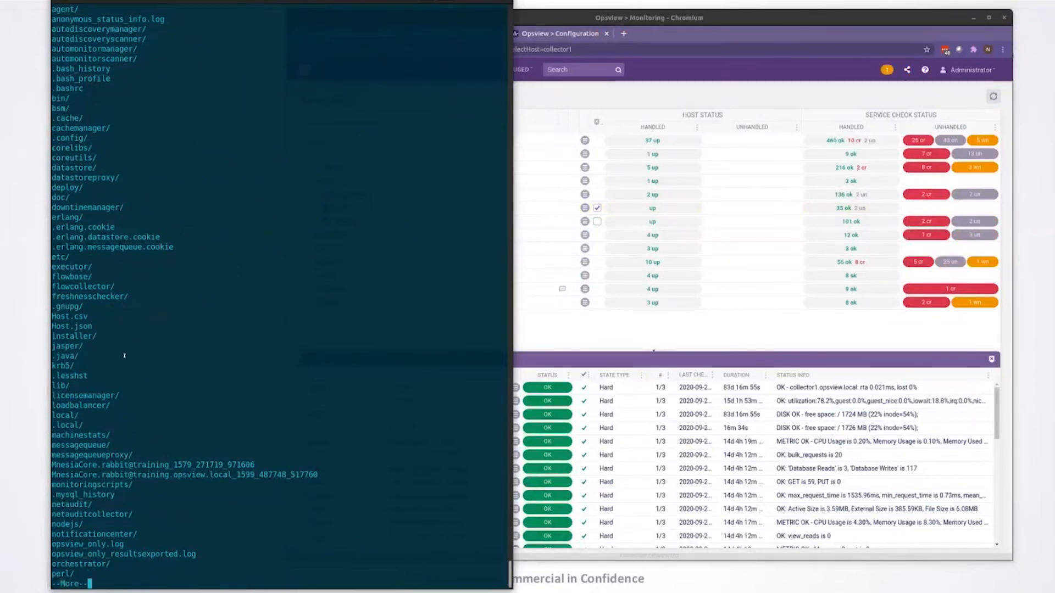
pyautogui.write('qja')
pyautogui.press('Tab')
pyautogui.press('Tab')
pyautogui.press('Tab')
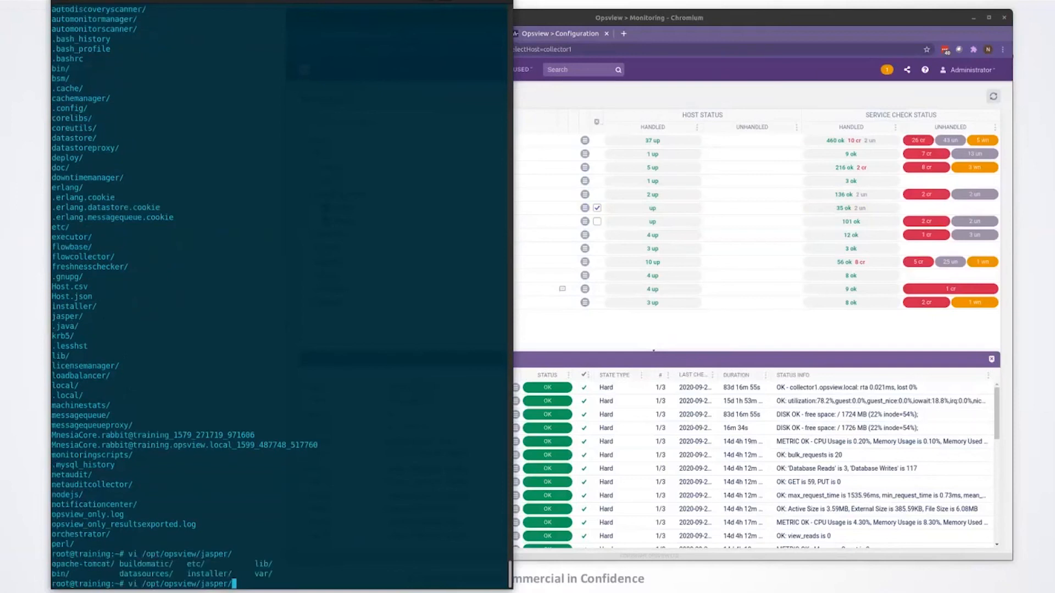
# Step: Extend the vi path to /opt/opsview/jasper/etc/jasper. and list the matching configuration files
pyautogui.write('e')
pyautogui.press('Tab')
pyautogui.write('j')
pyautogui.press('Tab')
pyautogui.write('y')
pyautogui.press('BackSpace')
pyautogui.press('Tab')
pyautogui.press('Tab')
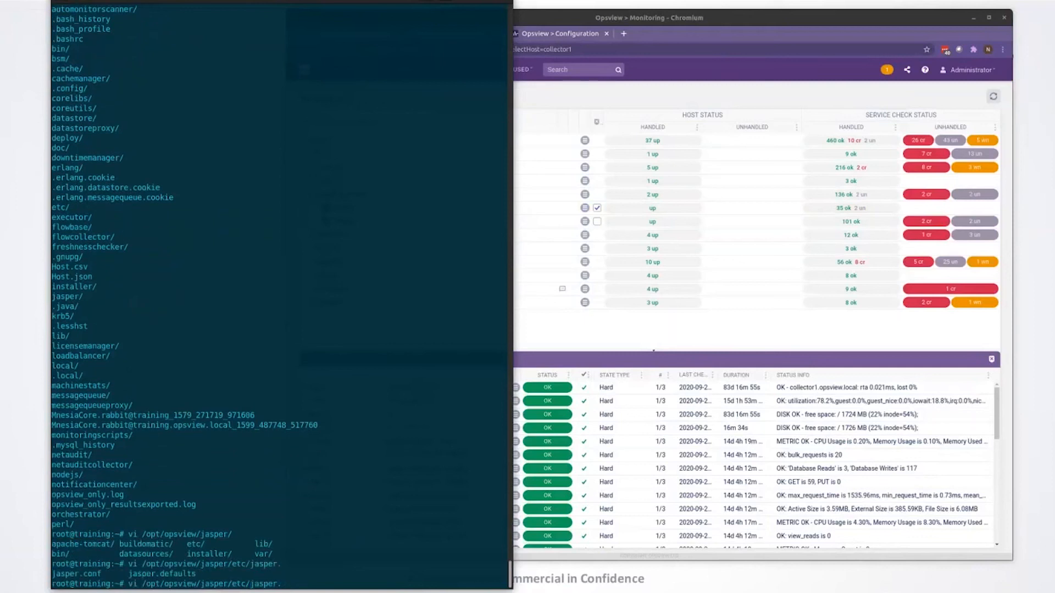
# Step: Switch to the Opsview browser window and open the Reports library
pyautogui.click(595, 324)
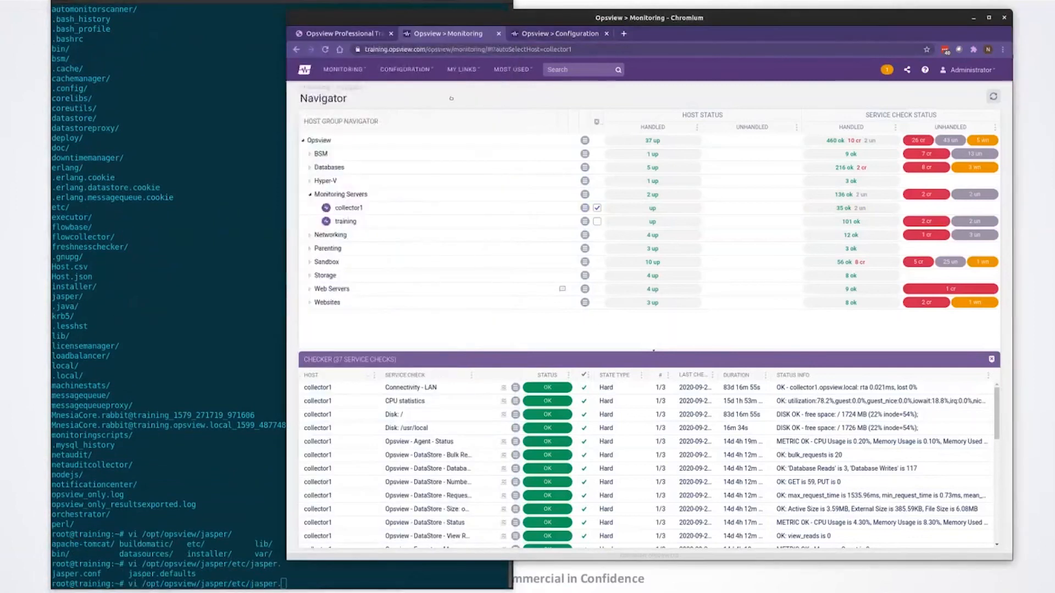
pyautogui.click(401, 76)
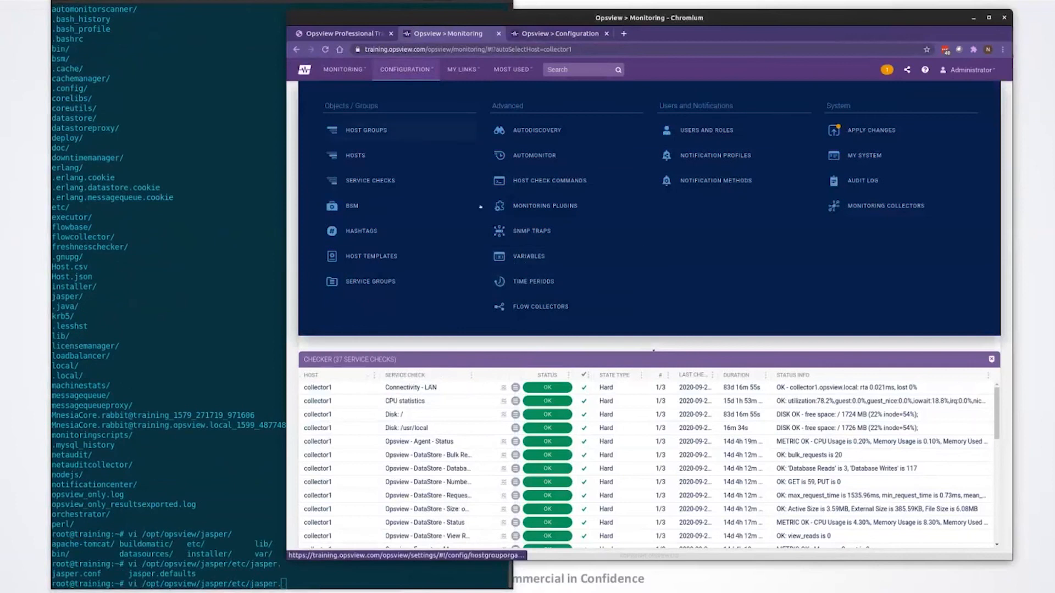
pyautogui.click(368, 70)
pyautogui.click(542, 184)
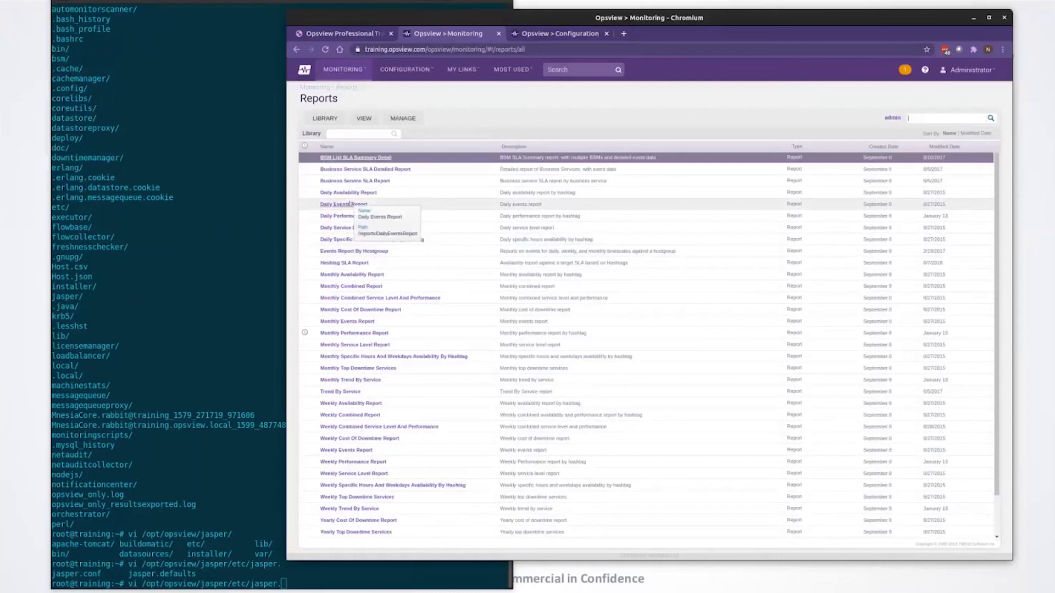
# Step: Open the Daily Events Report to view its input controls, then cancel them without applying values
pyautogui.click(391, 206)
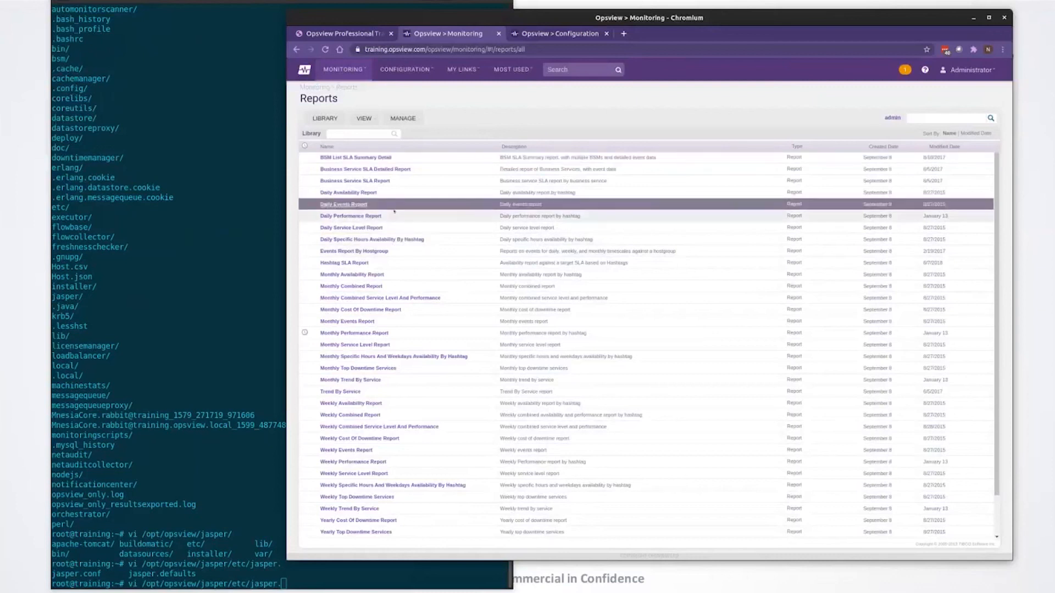
pyautogui.doubleClick(393, 211)
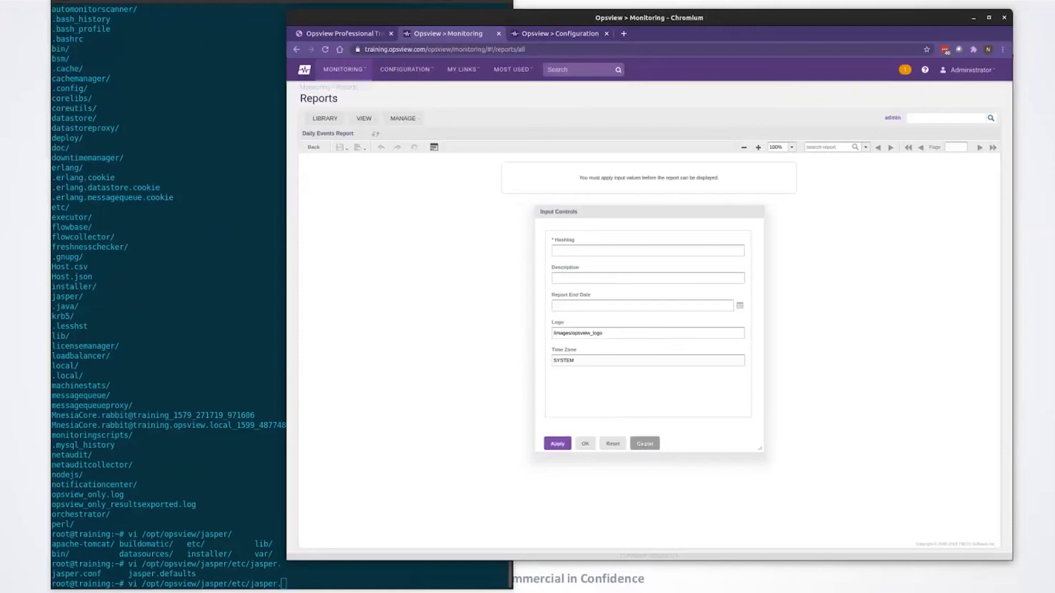
pyautogui.click(646, 444)
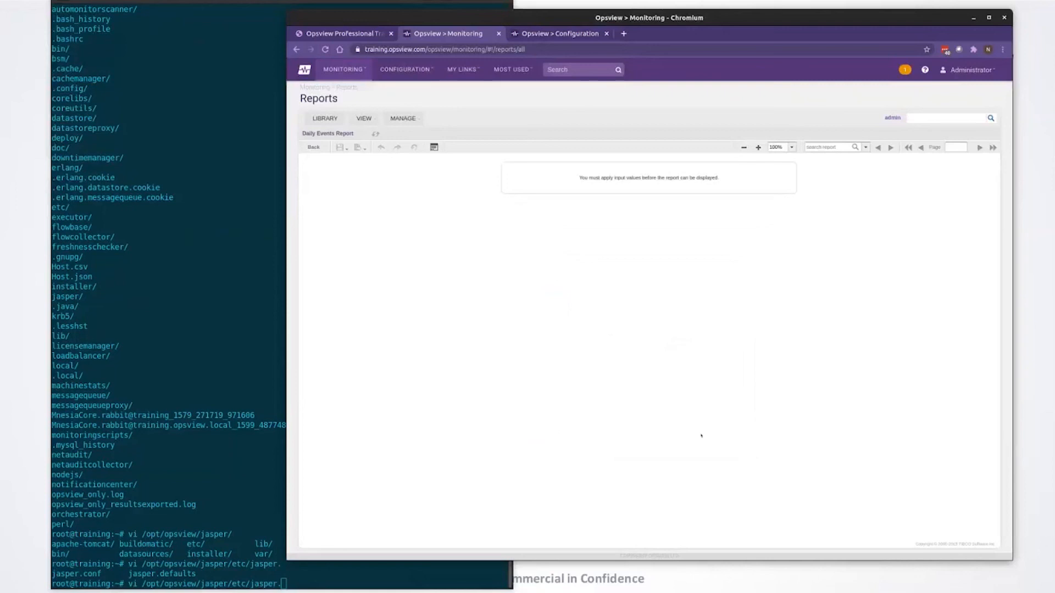
# Step: Open the Hashtags configuration and start a new hashtag with Hashtag View enabled
pyautogui.click(412, 121)
pyautogui.click(405, 69)
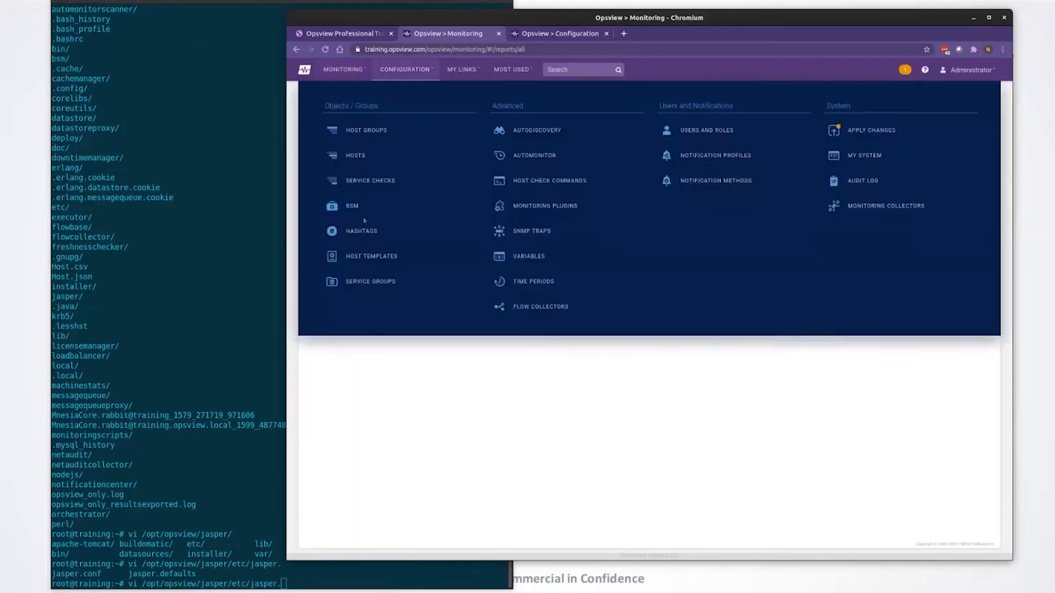
pyautogui.click(369, 230)
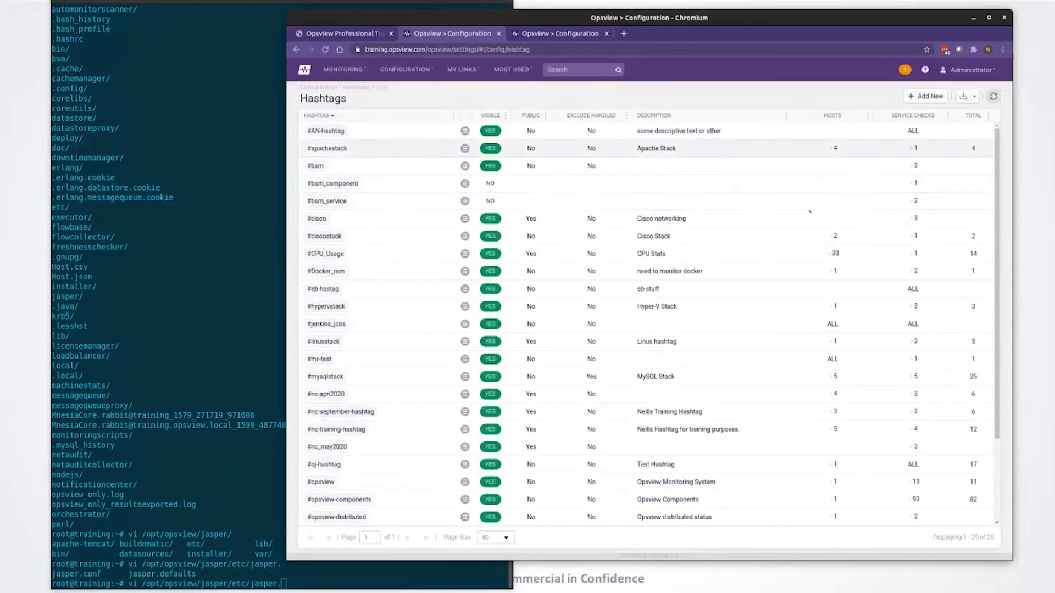
pyautogui.click(926, 96)
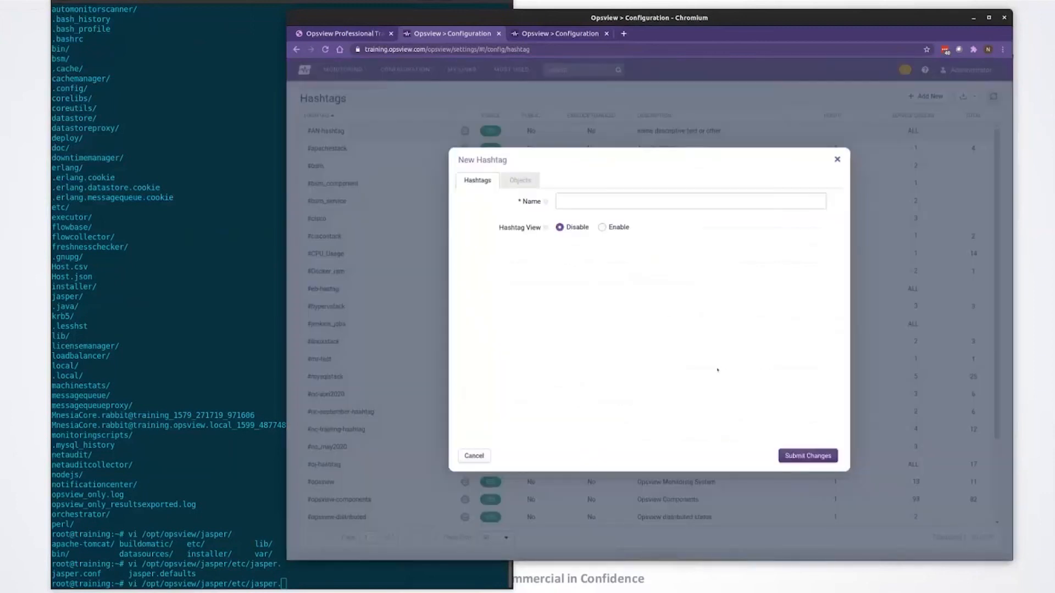
pyautogui.click(603, 227)
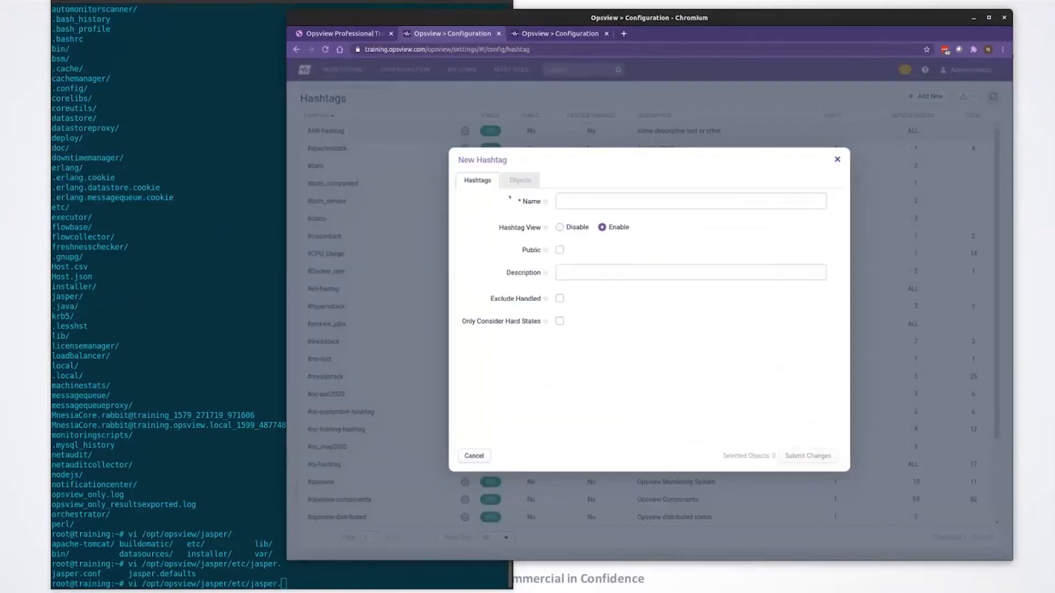
# Step: In the new hashtag's objects, filter the available service checks by "agent"
pyautogui.click(520, 180)
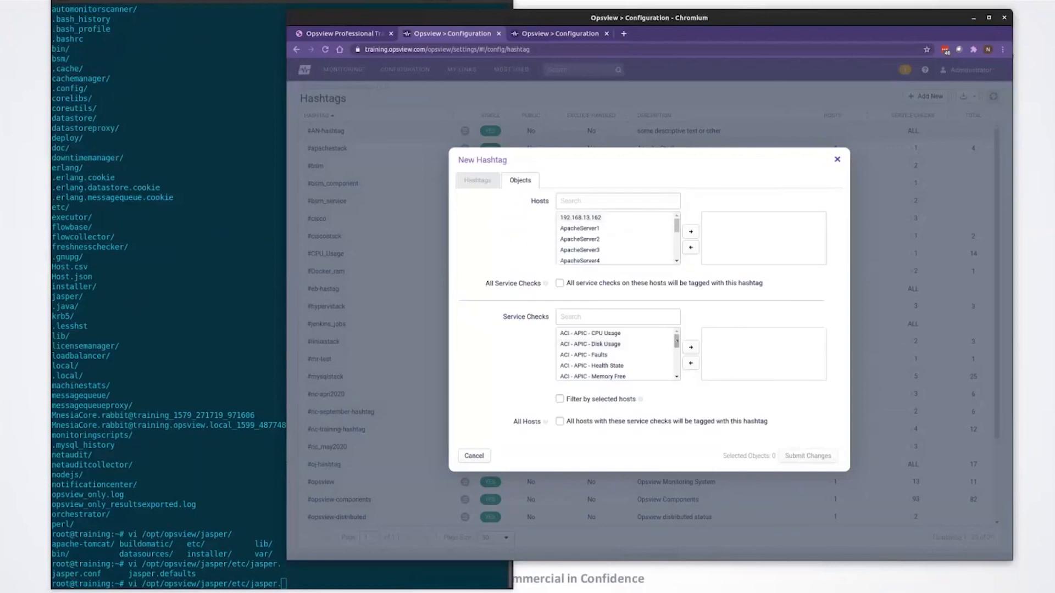
pyautogui.moveTo(676, 341); pyautogui.dragTo(678, 347)
pyautogui.scroll(-3, 642, 365)
pyautogui.scroll(-10, 643, 365)
pyautogui.click(561, 317)
pyautogui.write('agent')
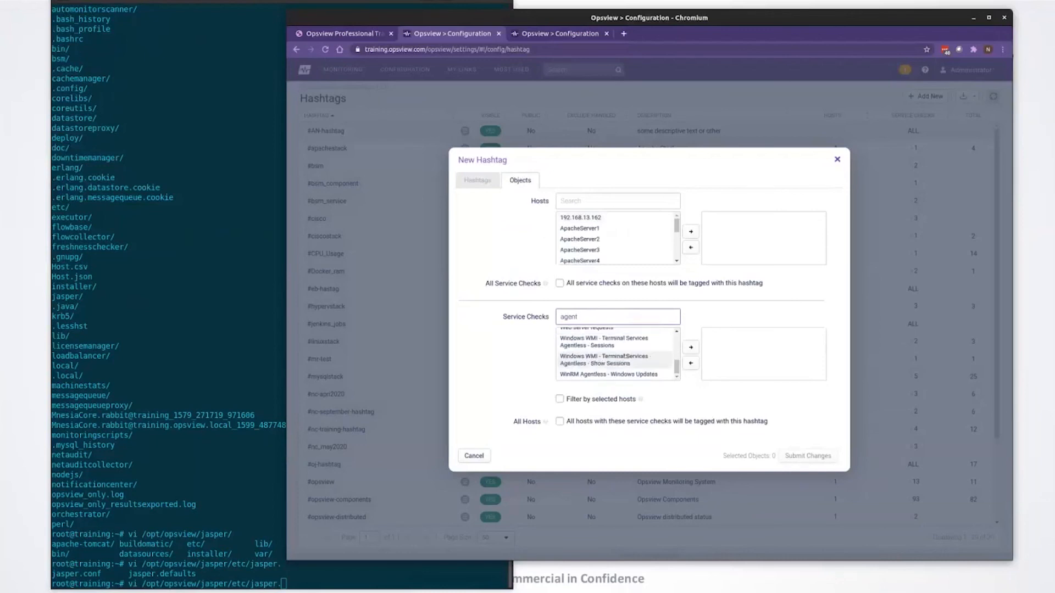
# Step: Add the Opsview - Agent - Status and Opsview Agent service checks to the hashtag
pyautogui.scroll(4, 625, 358)
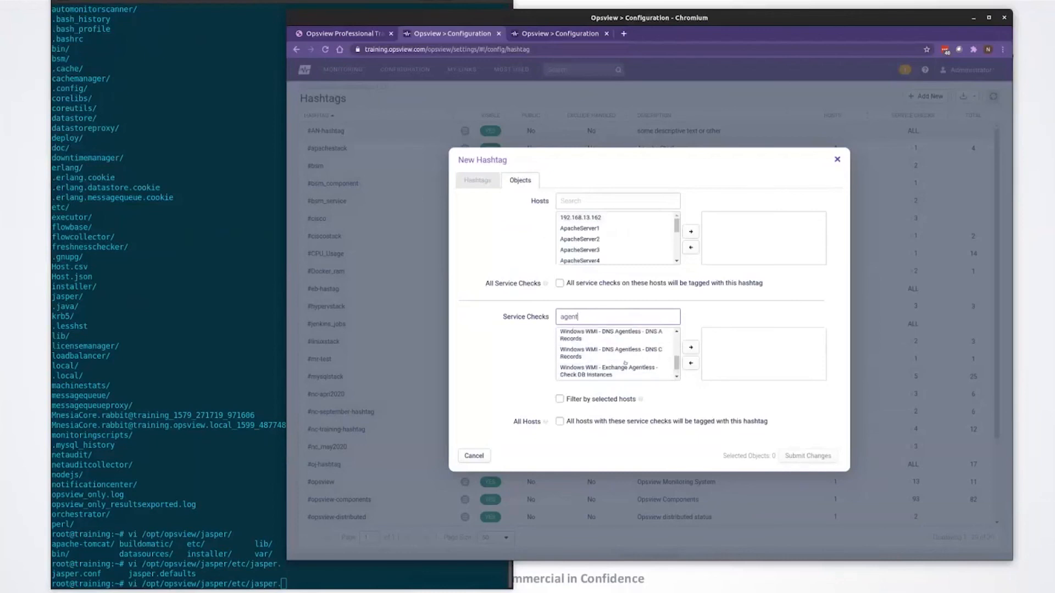
pyautogui.scroll(5, 624, 362)
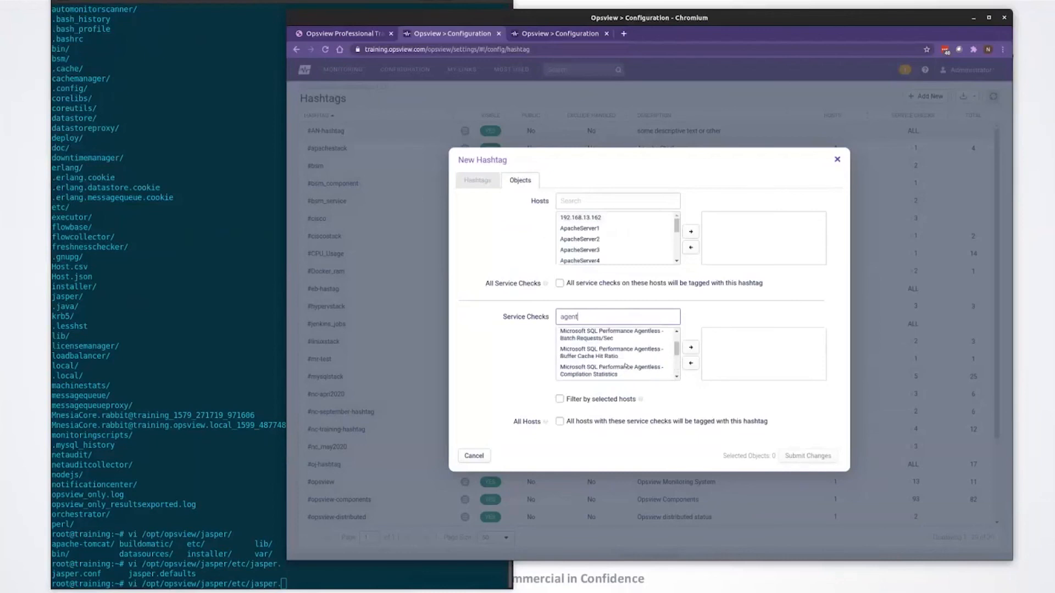
pyautogui.scroll(3, 626, 365)
pyautogui.scroll(-5, 623, 360)
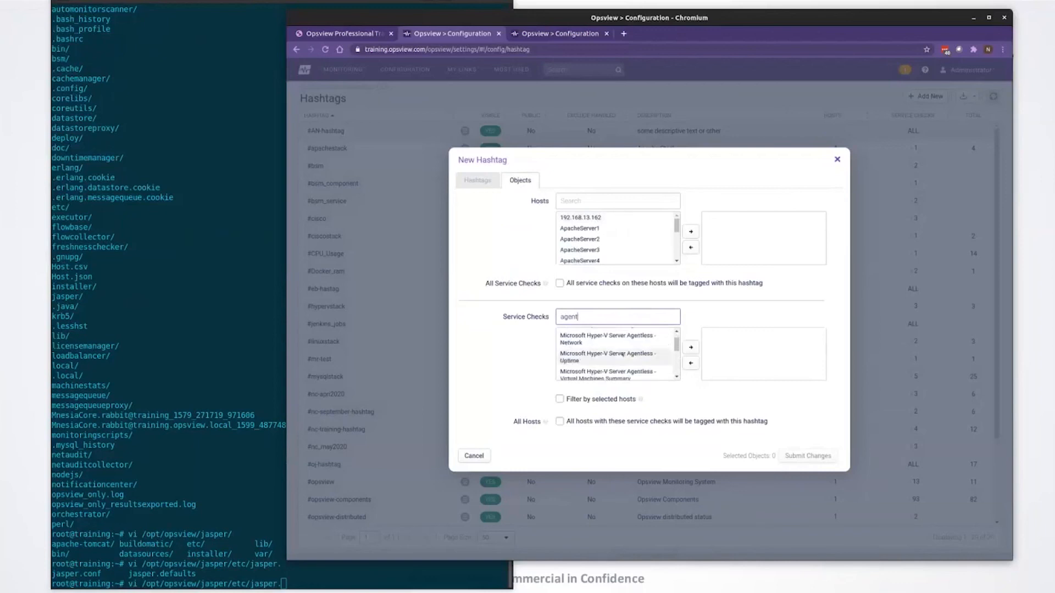
pyautogui.scroll(-6, 618, 356)
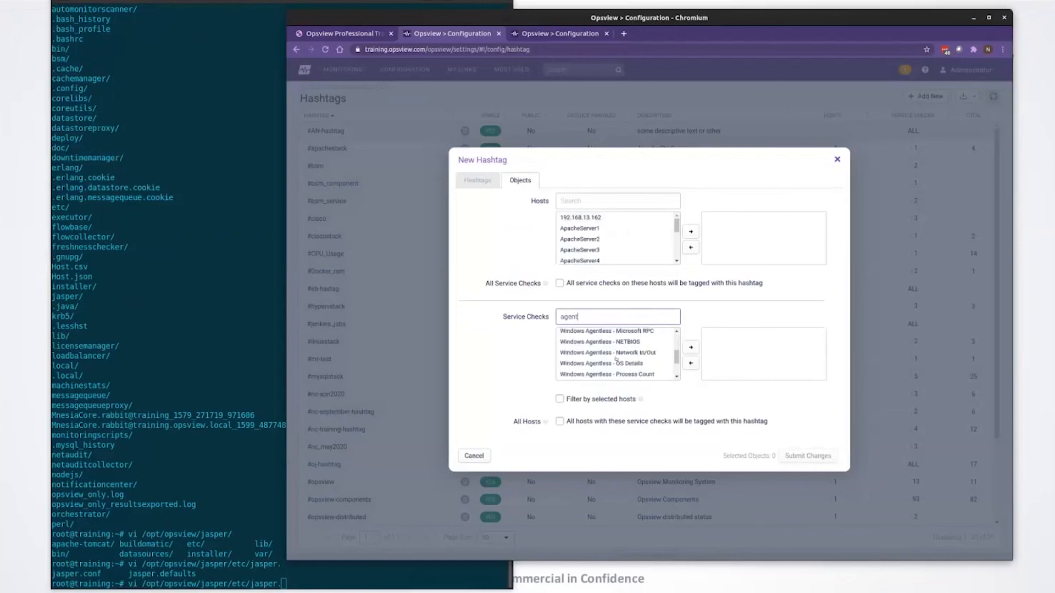
pyautogui.scroll(4, 616, 360)
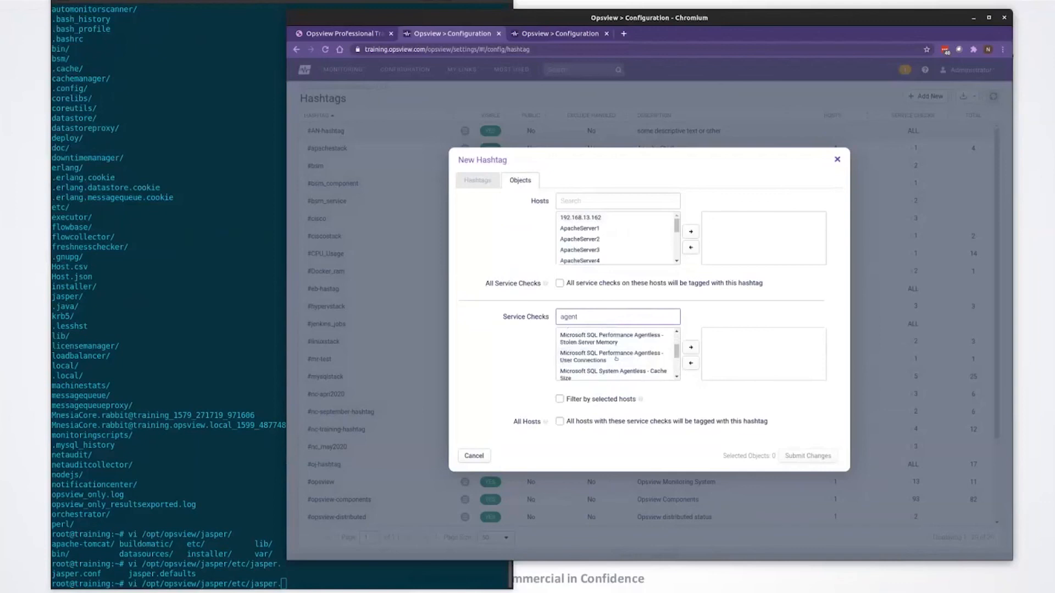
pyautogui.scroll(-2, 616, 359)
pyautogui.scroll(-5, 616, 358)
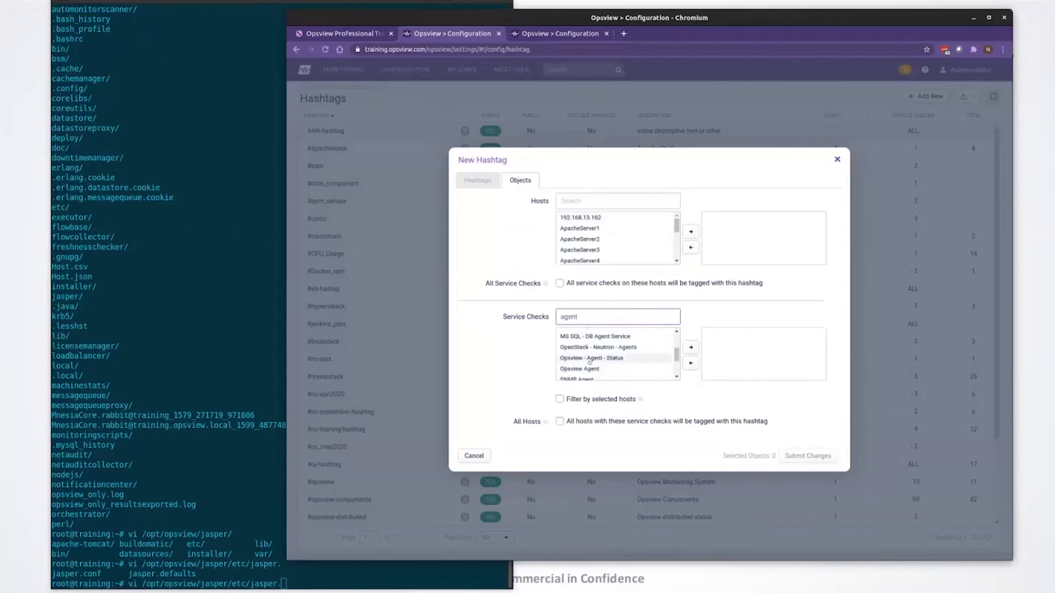
pyautogui.click(591, 369)
pyautogui.keyDown('ctrl'); pyautogui.click(600, 358); pyautogui.keyUp('ctrl')
pyautogui.click(690, 347)
# Step: Enable tagging of all service checks on the selected hosts and add every available host to the hashtag
pyautogui.click(616, 238)
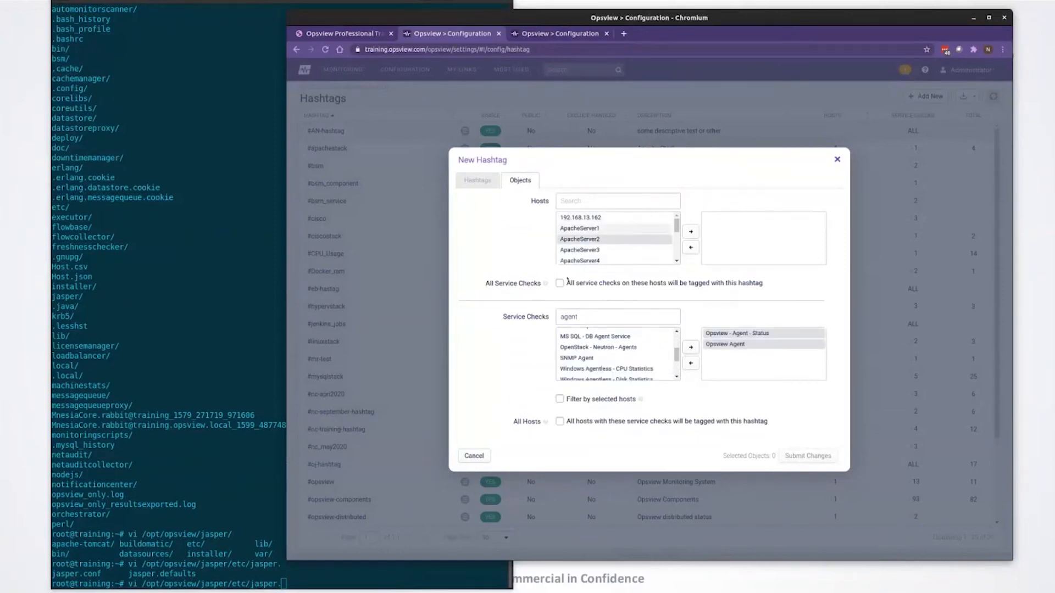
pyautogui.doubleClick(585, 238)
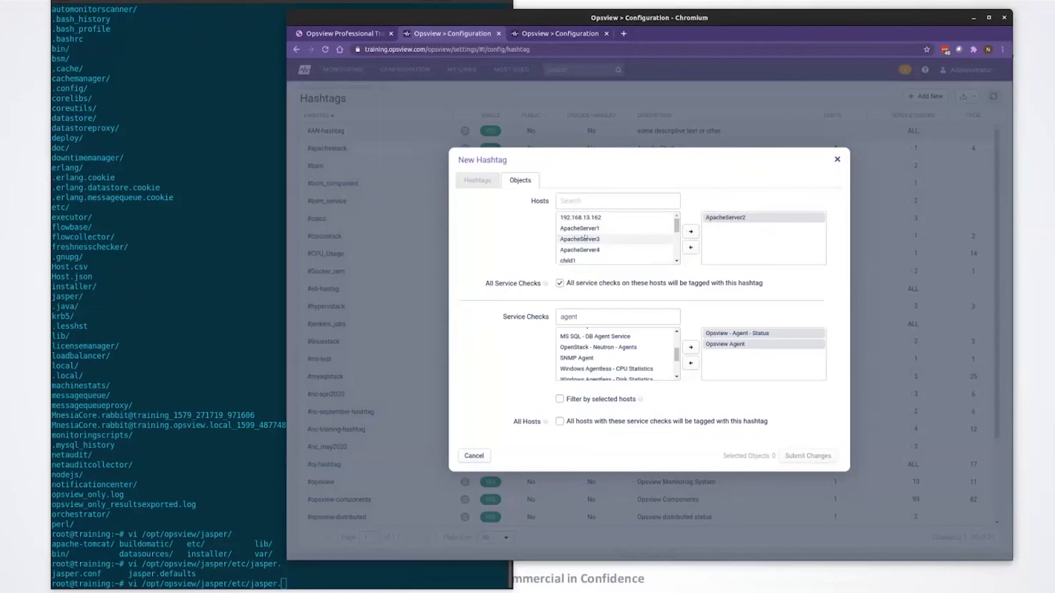
pyautogui.hotkey('ctrl', 'a')
pyautogui.scroll(-5, 605, 240)
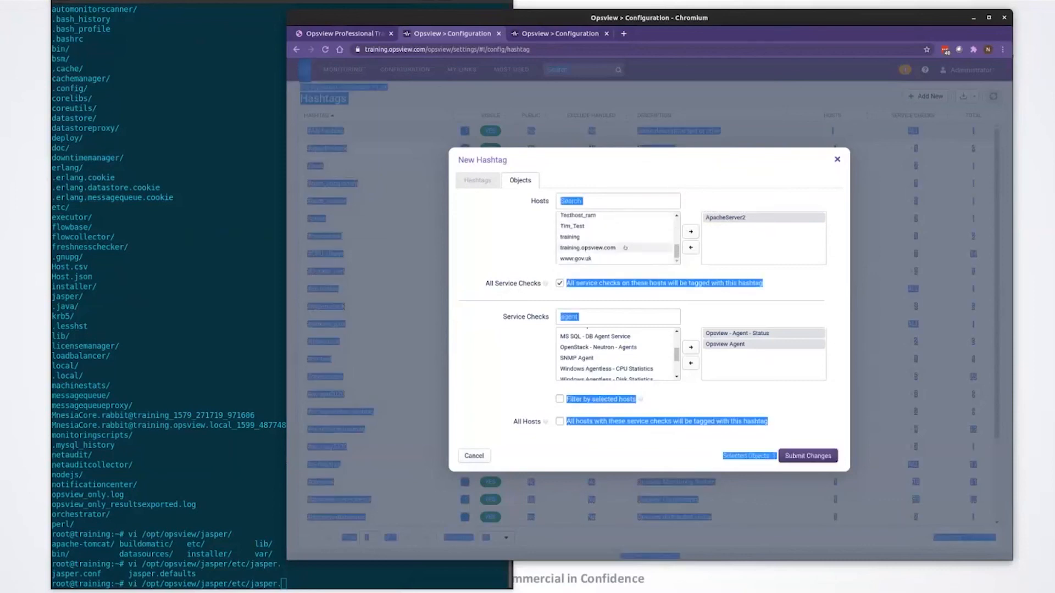
pyautogui.keyDown('shift'); pyautogui.click(640, 260); pyautogui.keyUp('shift')
pyautogui.click(690, 232)
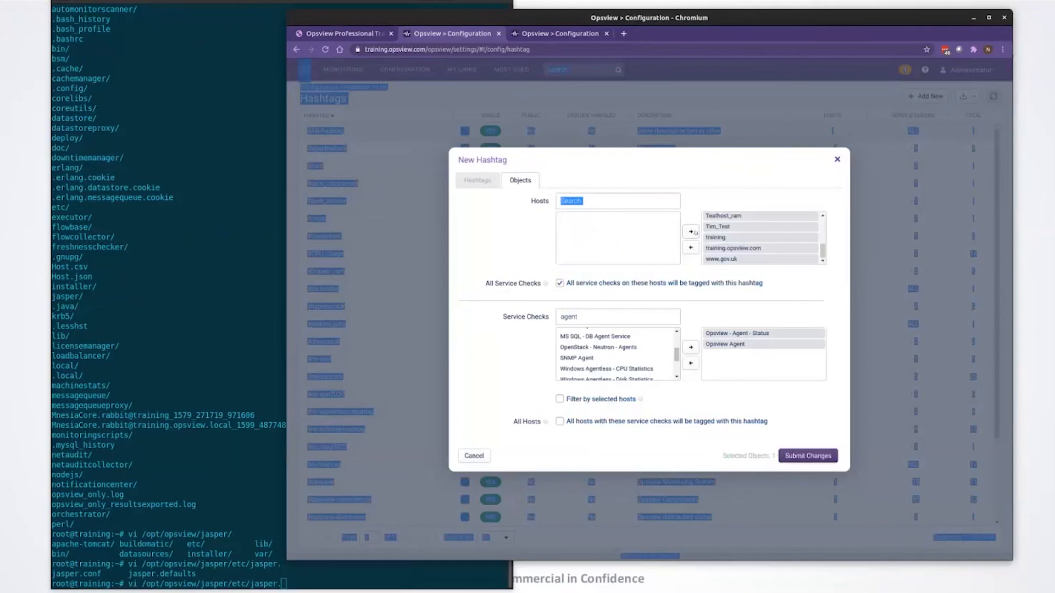
# Step: Name the new hashtag Agents and submit it
pyautogui.click(818, 466)
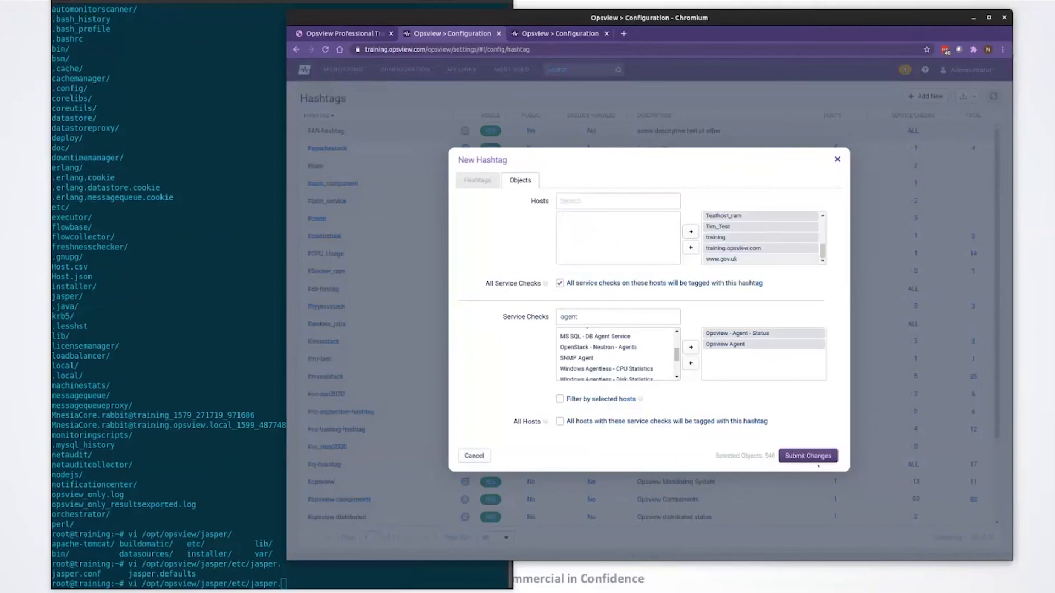
pyautogui.click(819, 457)
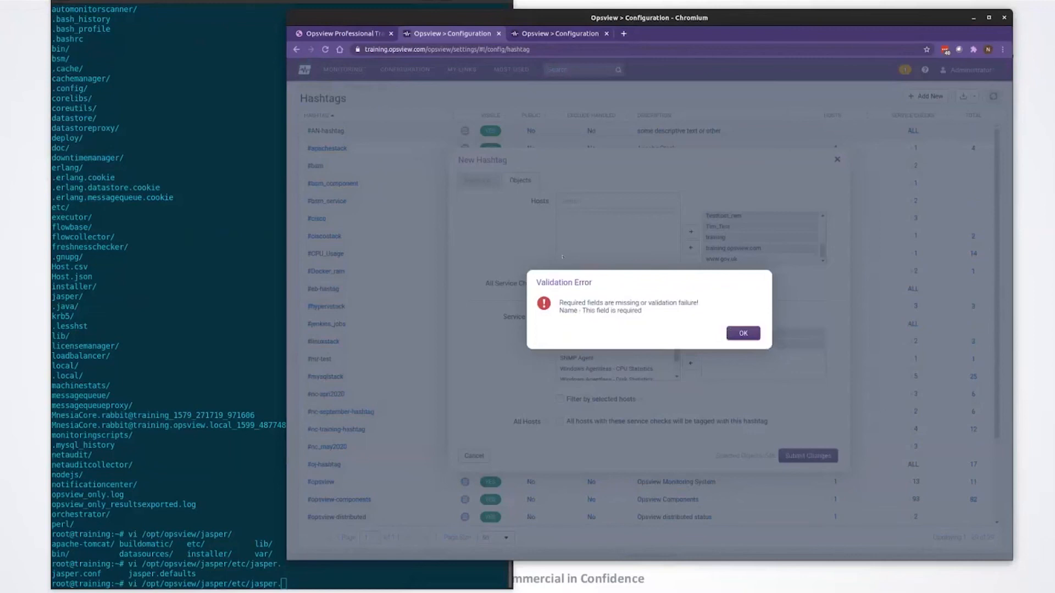
pyautogui.click(747, 334)
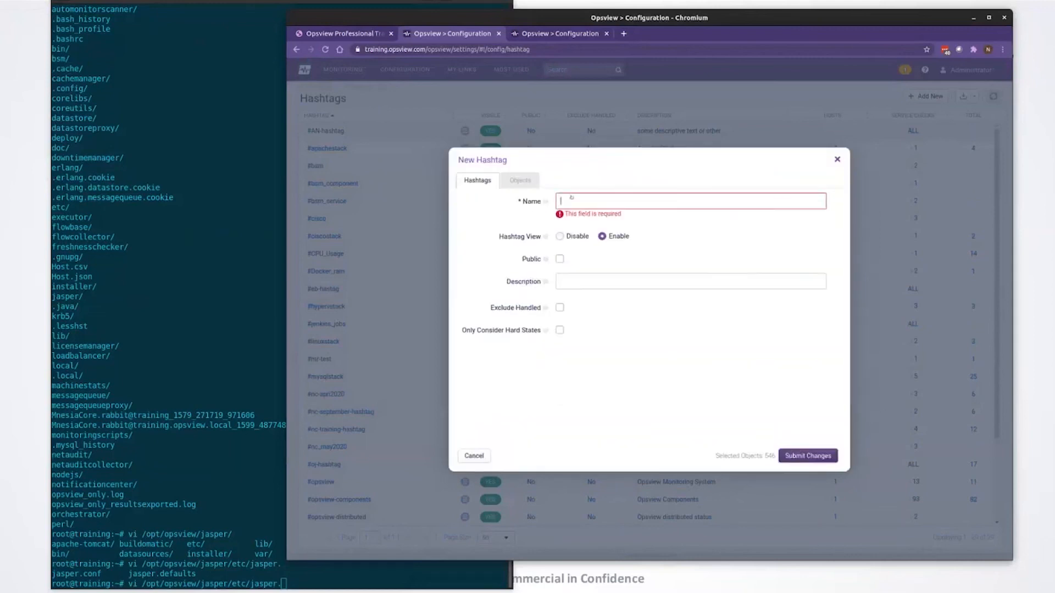
pyautogui.write('Agents')
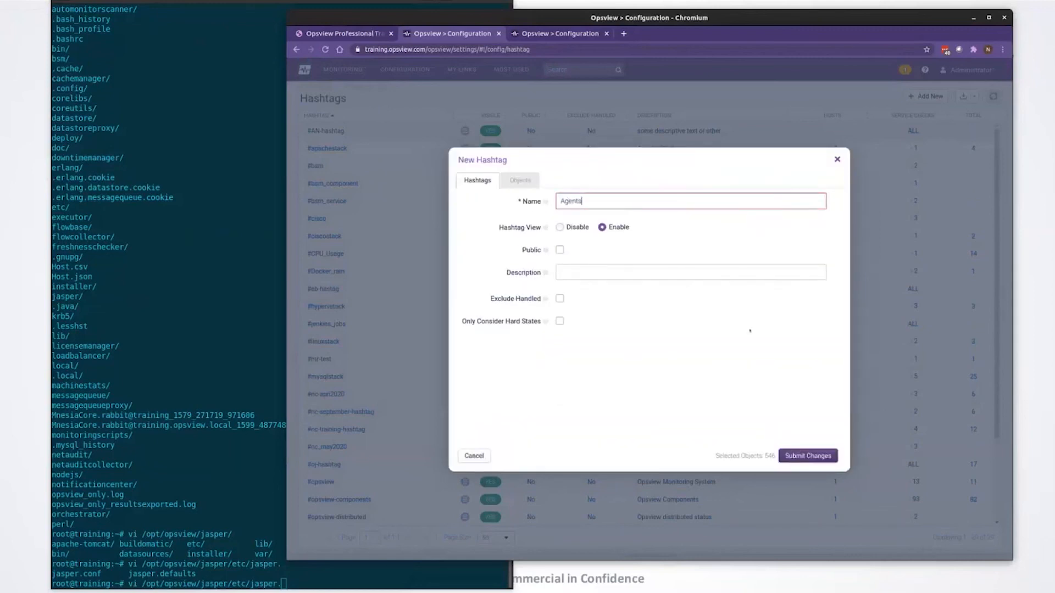
pyautogui.click(817, 456)
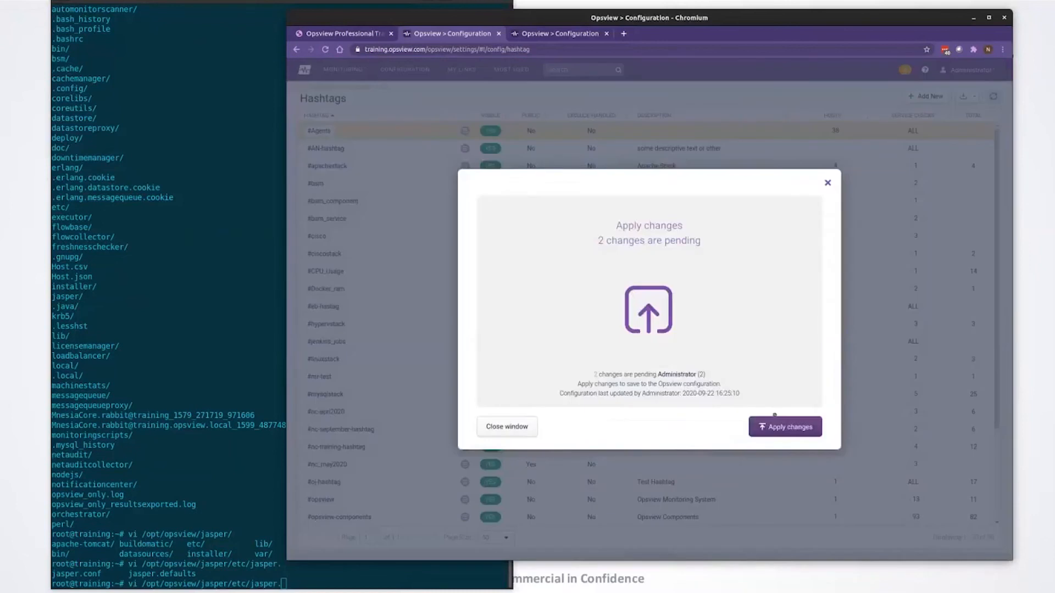
# Step: Apply the pending Opsview configuration changes and close the results window
pyautogui.click(775, 421)
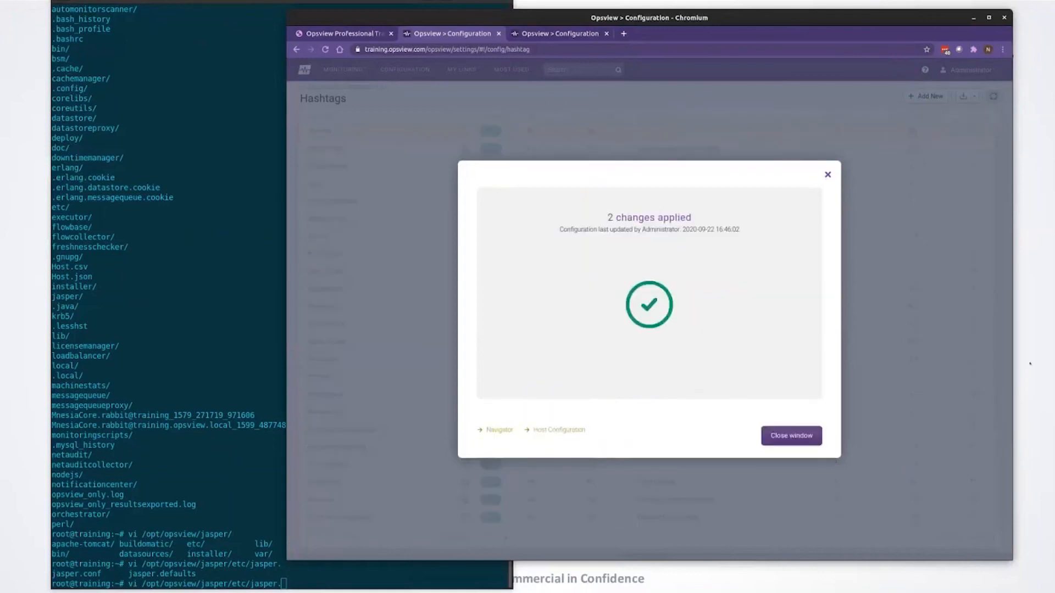
pyautogui.click(795, 435)
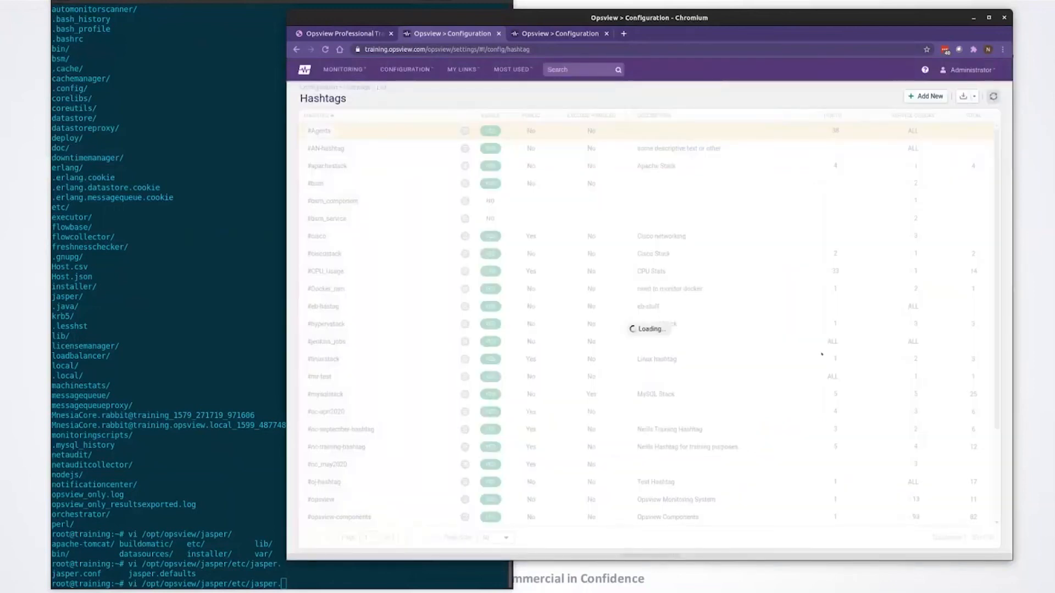